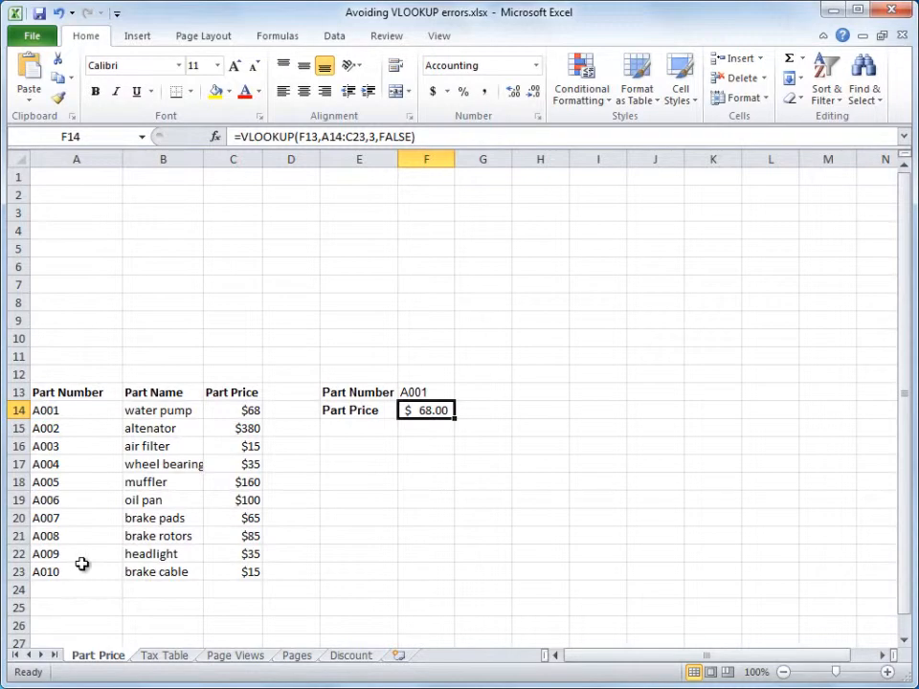
# Step: Insert a hyphen into part number A001 in cell A14 so it reads A-001
pyautogui.click(339, 659)
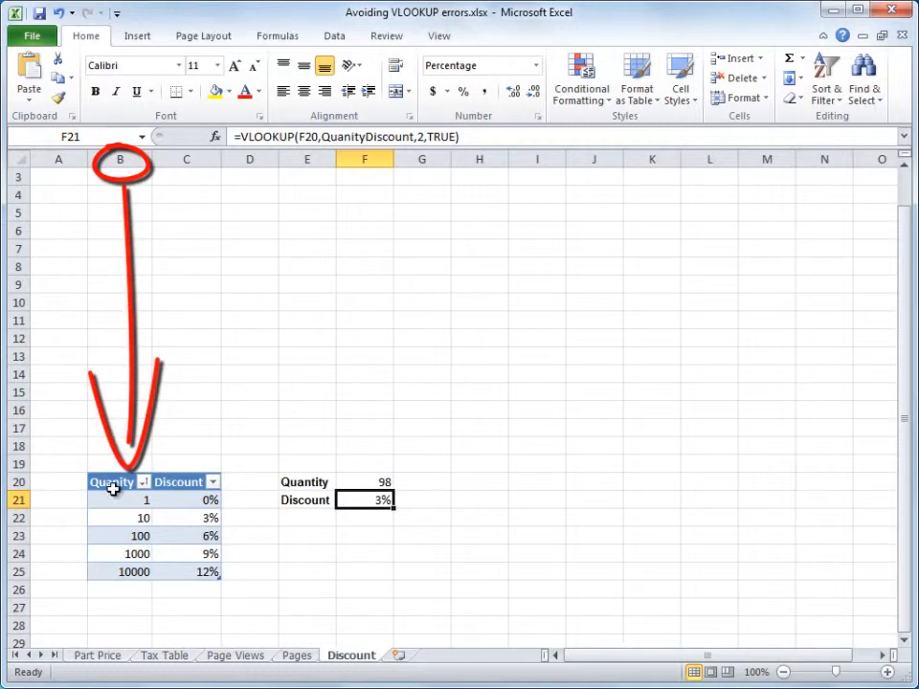
pyautogui.click(99, 655)
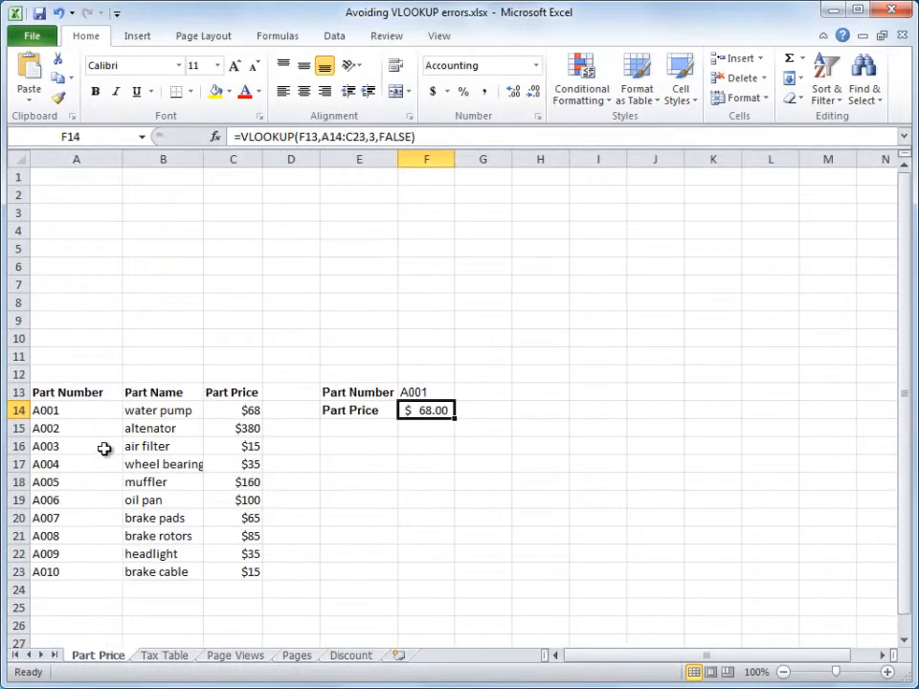
pyautogui.doubleClick(41, 409)
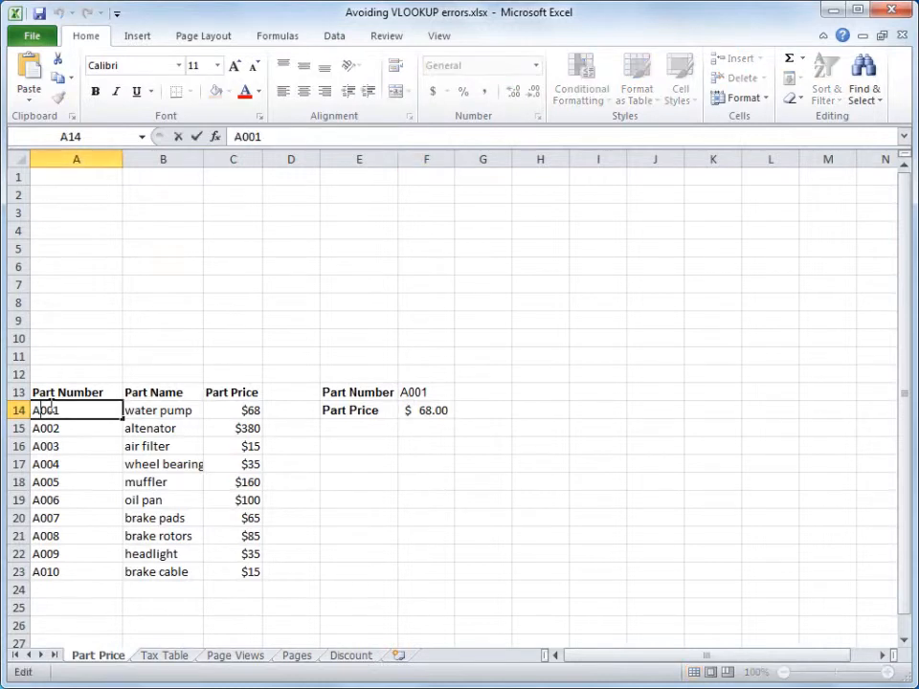
pyautogui.write('-')
pyautogui.press('Return')
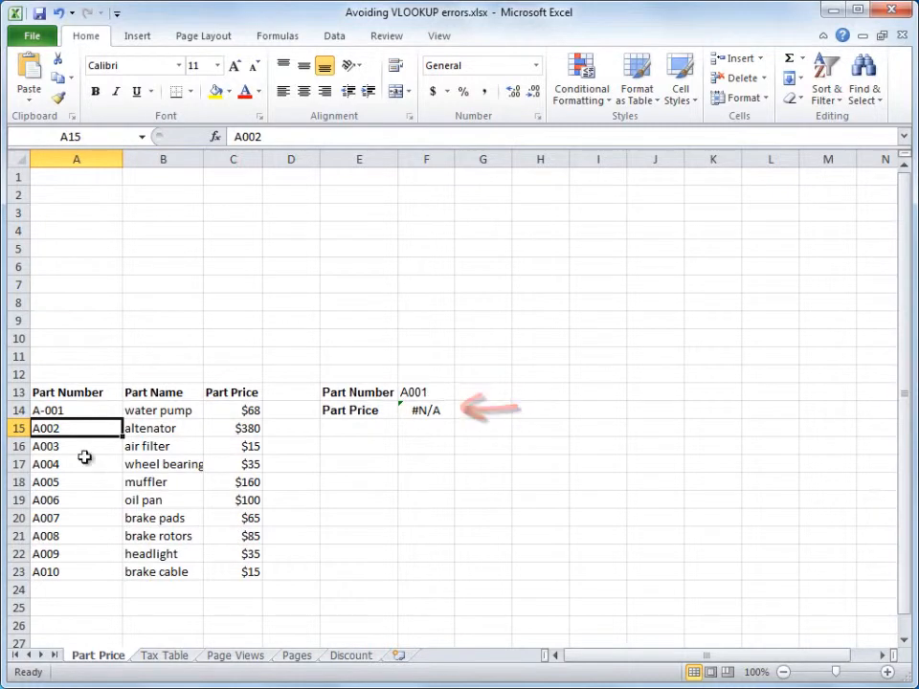
# Step: Add a leading space to part number A003 in A16 and set the lookup part number in F13 to A003
pyautogui.doubleClick(35, 447)
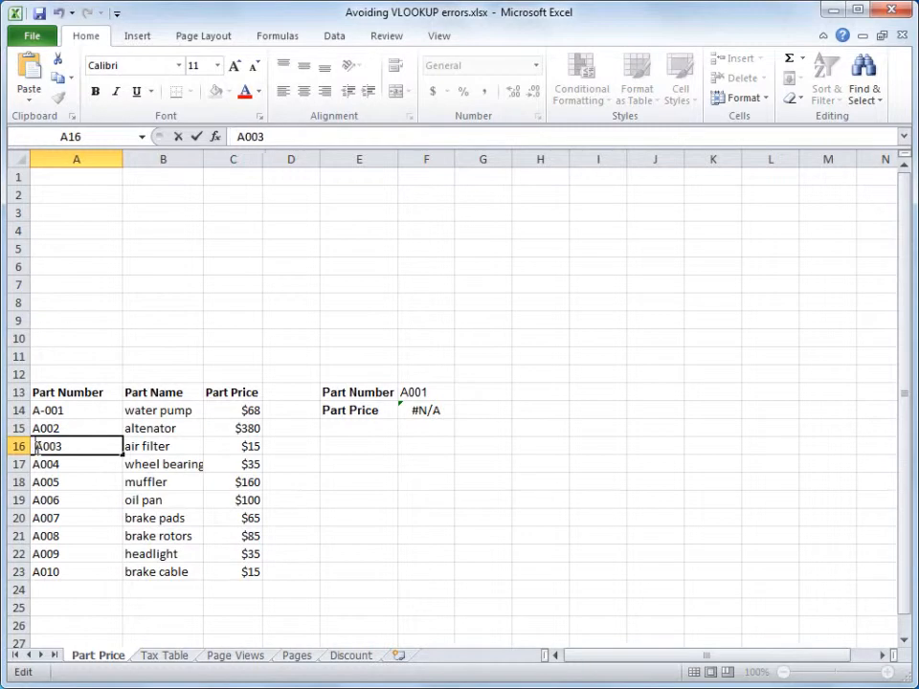
pyautogui.click(422, 393)
pyautogui.write('A003')
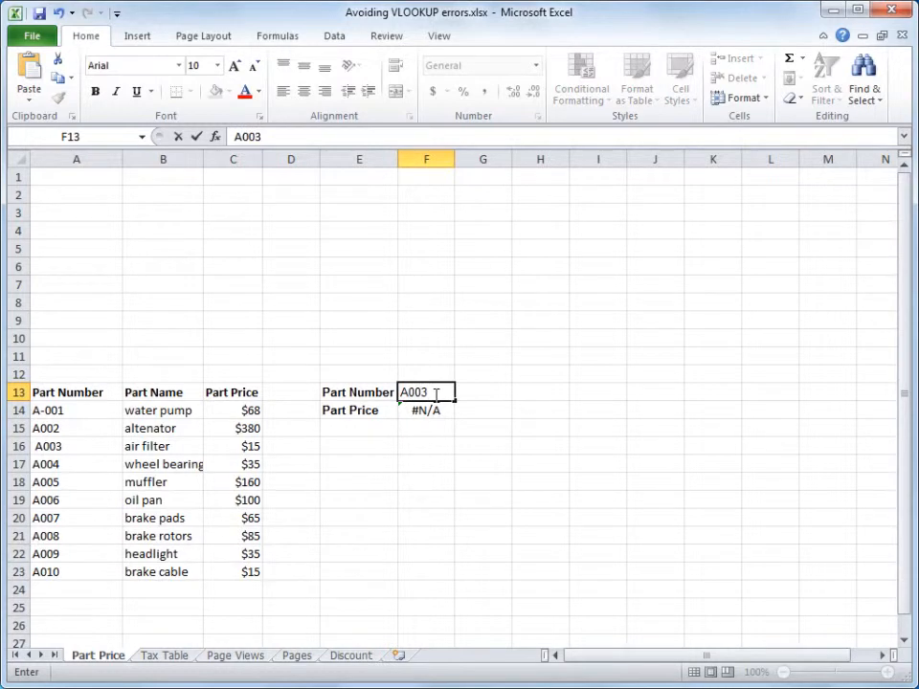
pyautogui.press('Return')
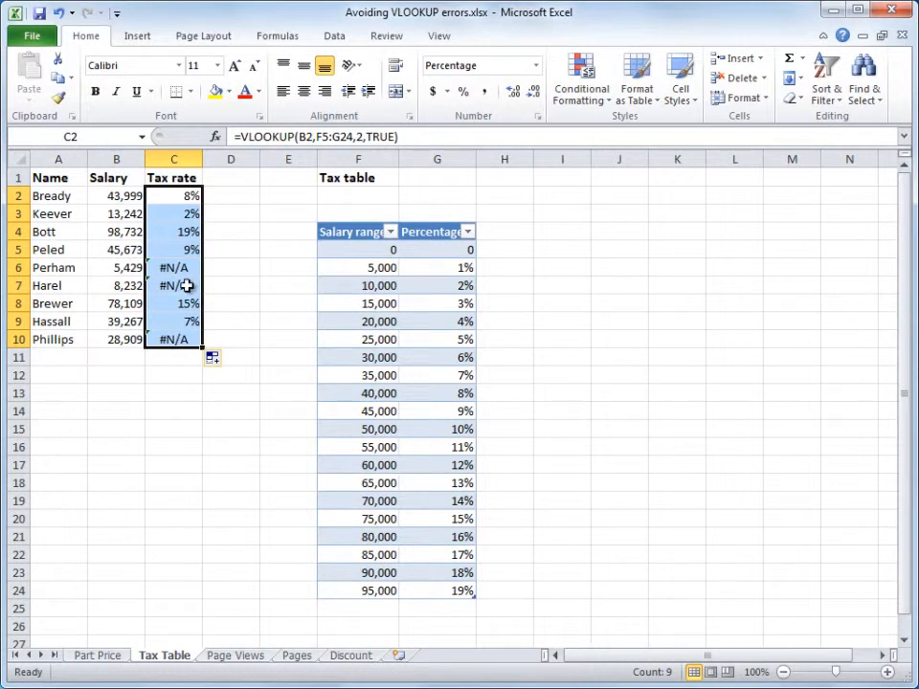
# Step: Make the table range in C2's VLOOKUP formula absolute as $F$5:$G$24
pyautogui.click(179, 196)
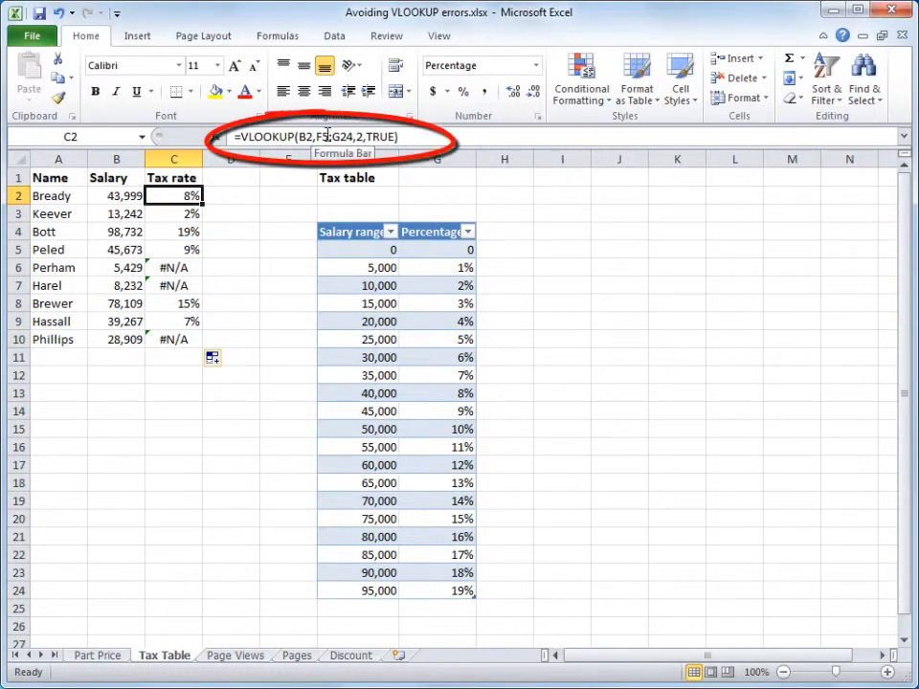
pyautogui.click(328, 136)
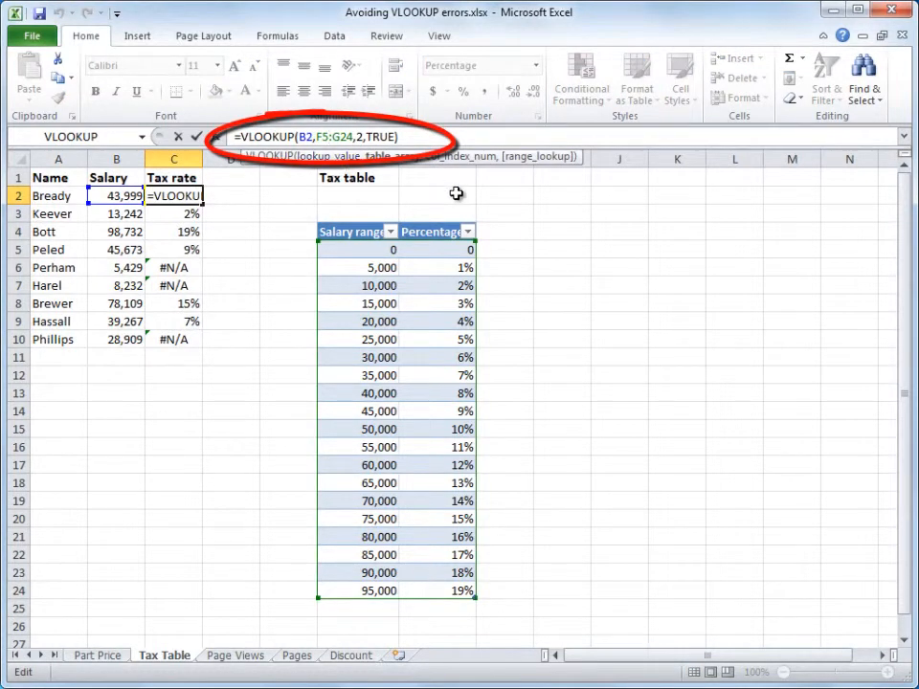
pyautogui.press('F4')
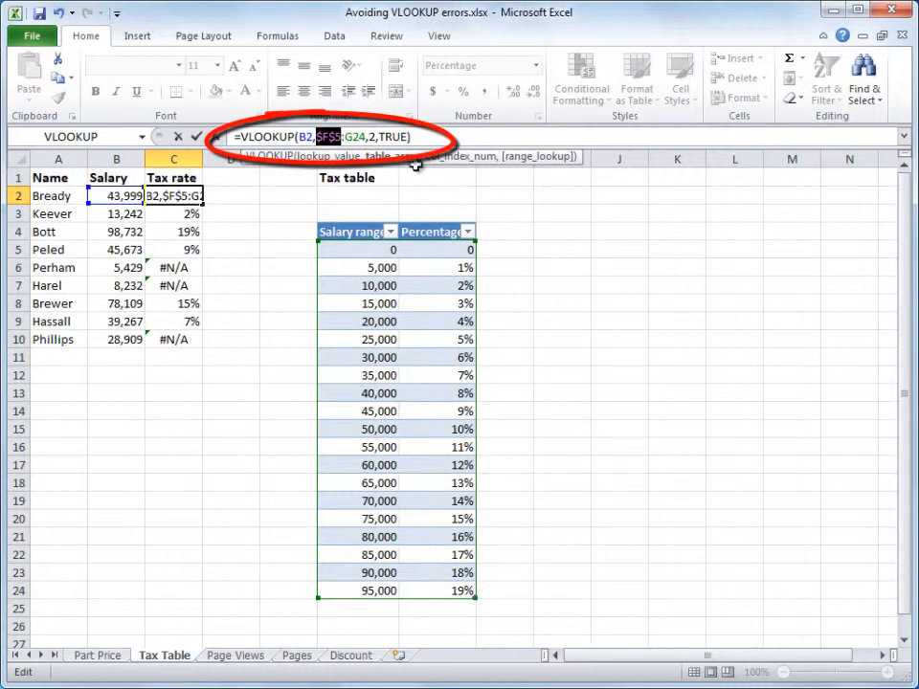
pyautogui.click(362, 137)
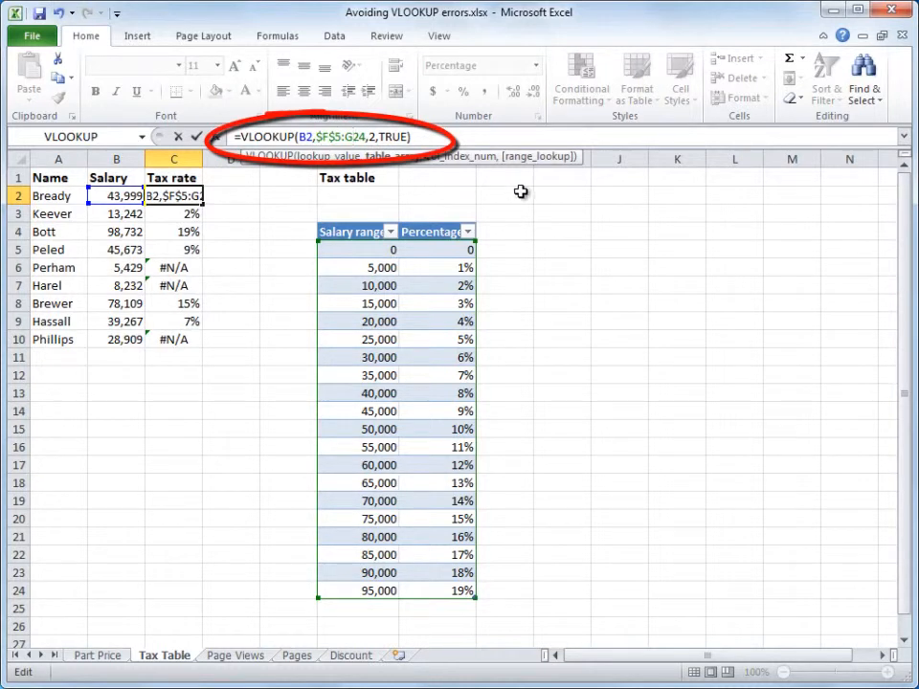
pyautogui.press('F4')
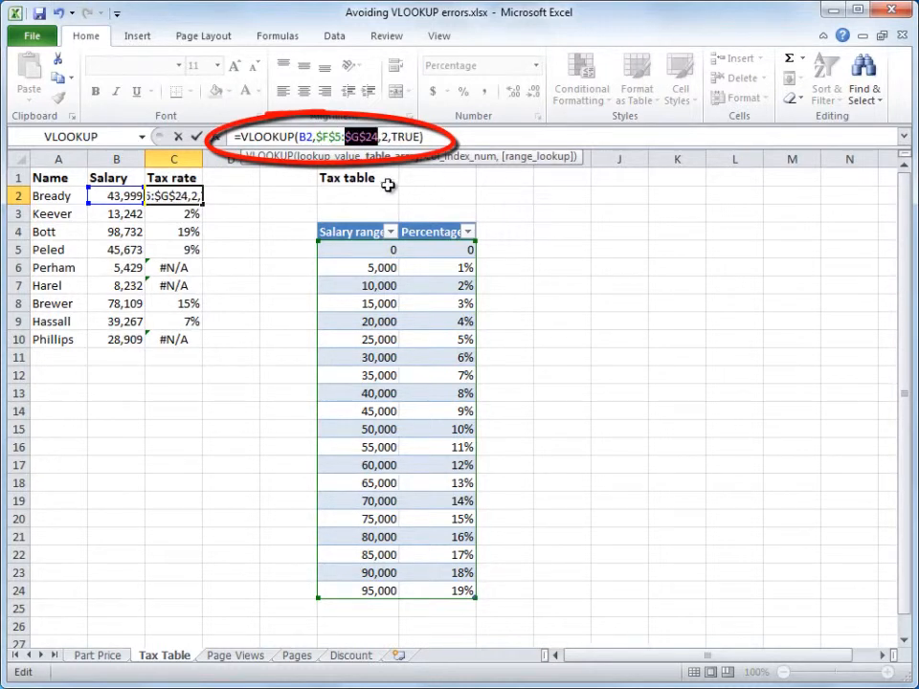
pyautogui.press('Return')
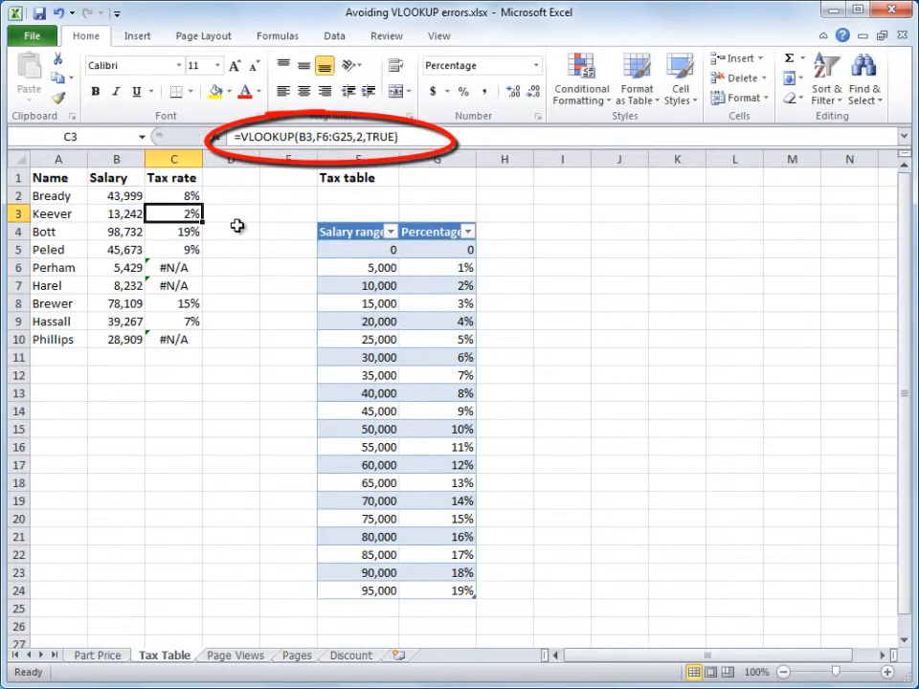
# Step: Clear the tax rates in C3:C10 and fill C2's formula down to row 10
pyautogui.moveTo(186, 211); pyautogui.dragTo(184, 333)
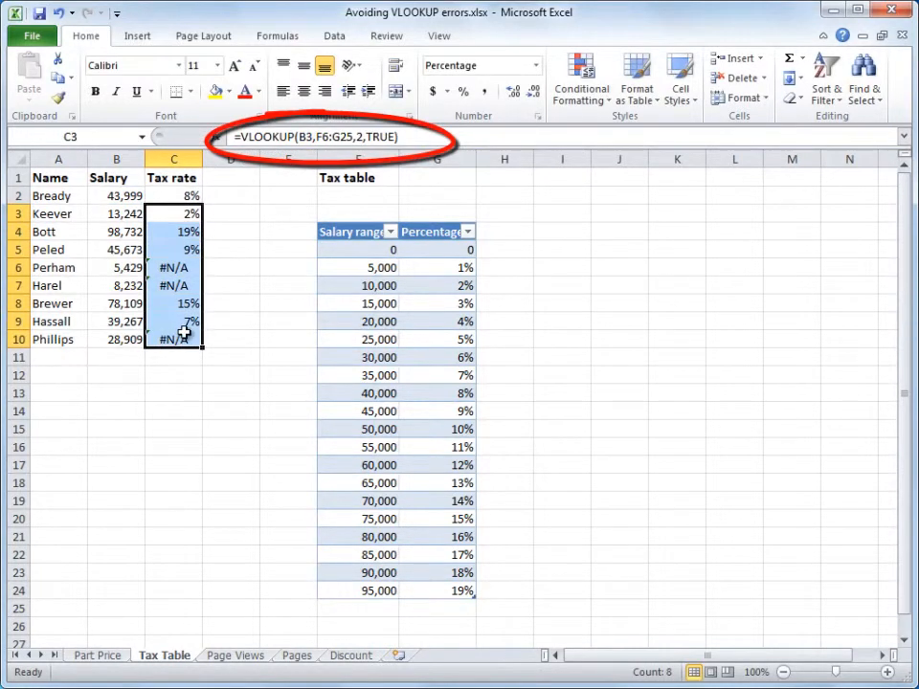
pyautogui.press('Delete')
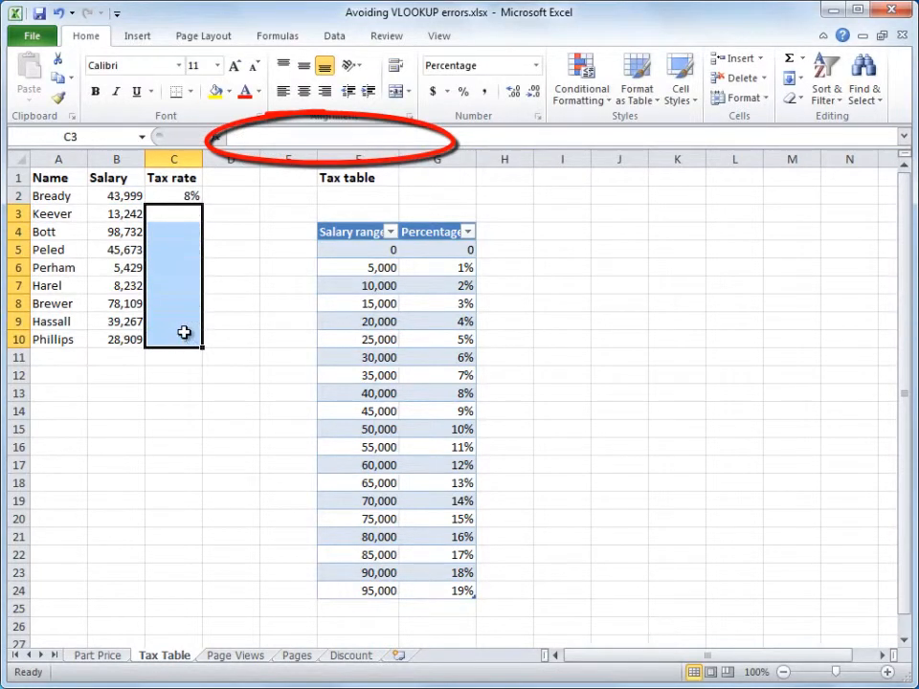
pyautogui.click(187, 197)
pyautogui.moveTo(202, 204); pyautogui.dragTo(205, 348)
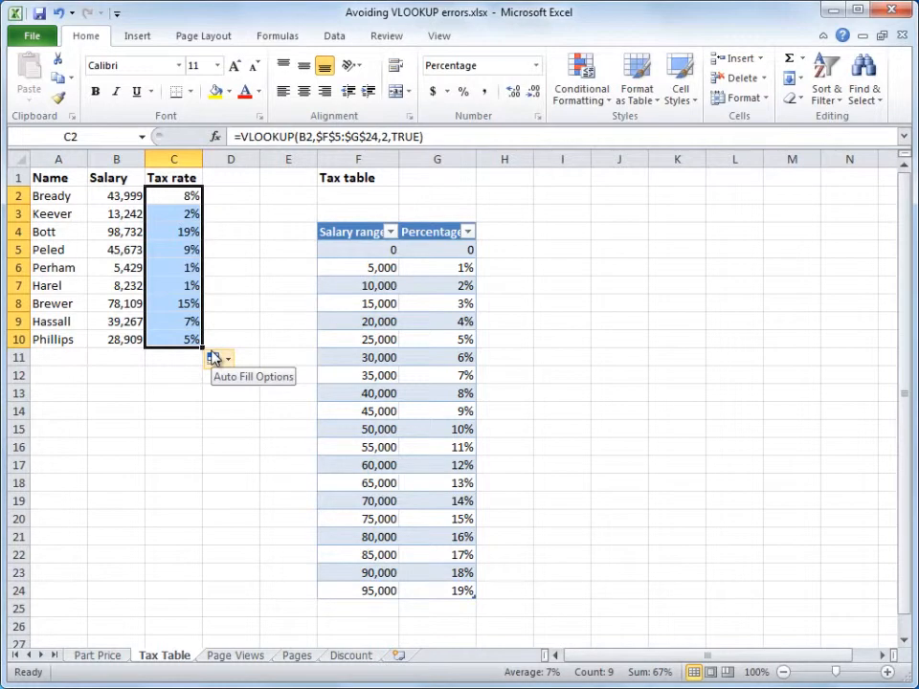
# Step: Compare the Page Views sheet with the Pages sheet its page-name lookup references
pyautogui.click(247, 658)
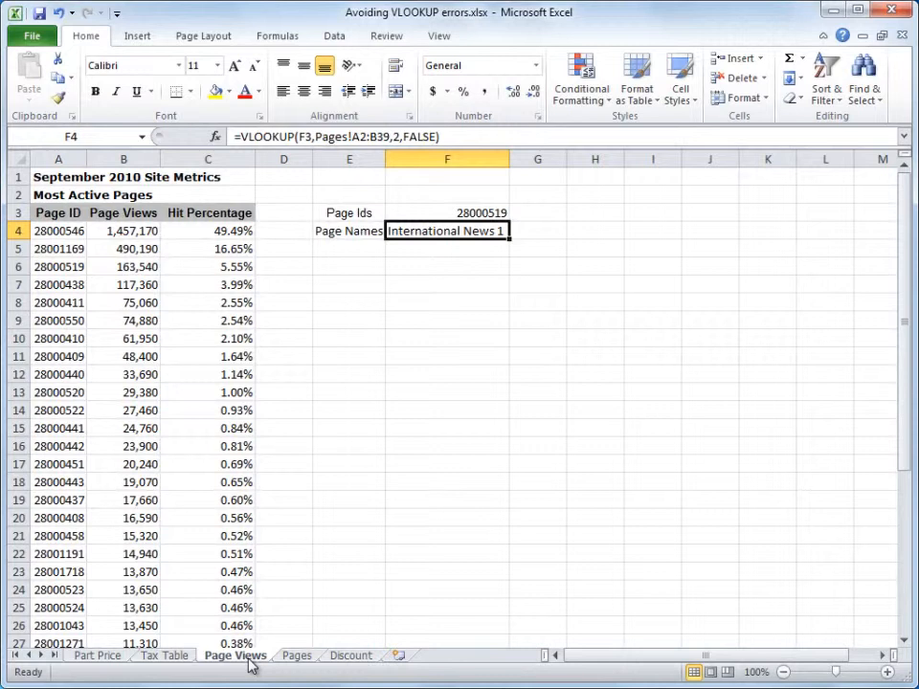
pyautogui.click(292, 659)
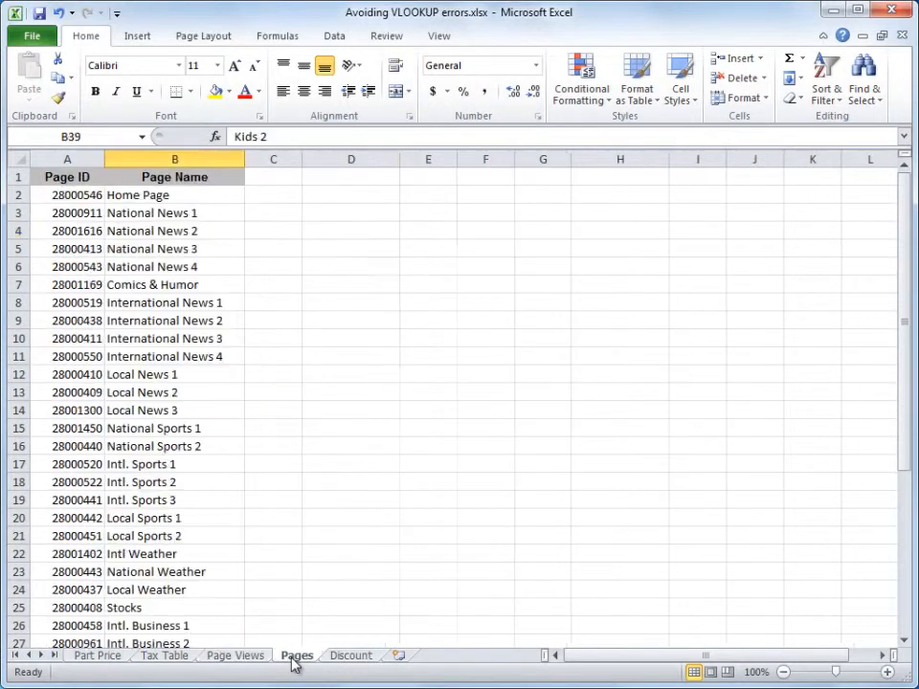
pyautogui.click(236, 656)
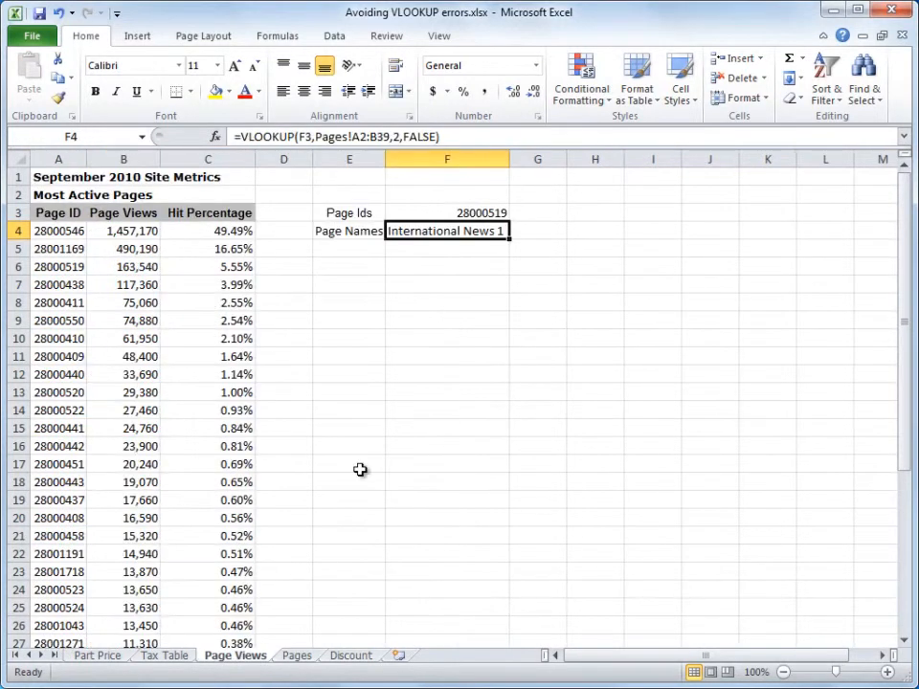
# Step: Remove the exclamation mark after Pages in the sheet reference of F4's VLOOKUP formula
pyautogui.click(352, 135)
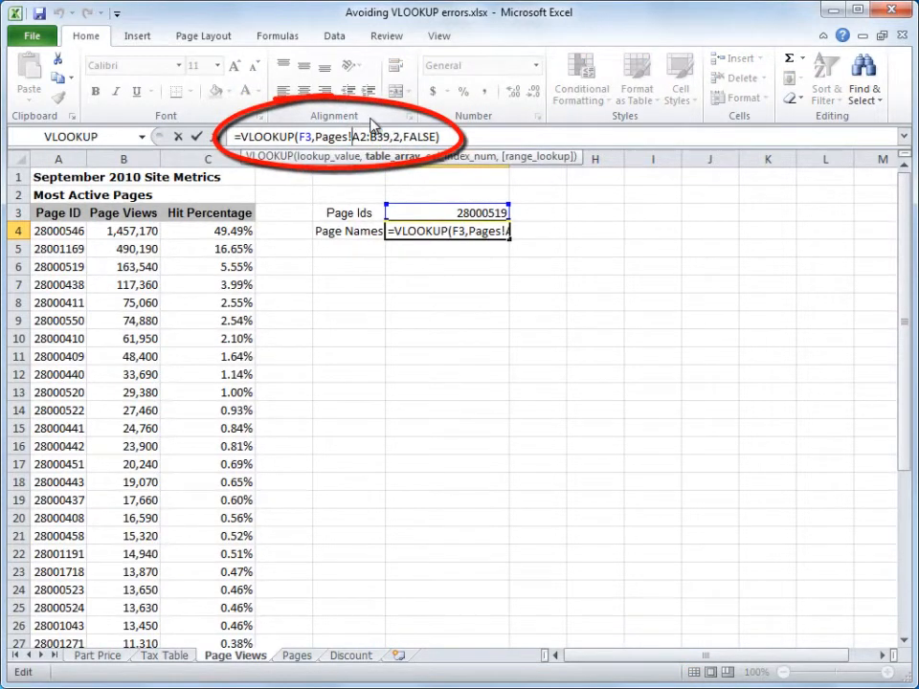
pyautogui.press('BackSpace')
pyautogui.press('Return')
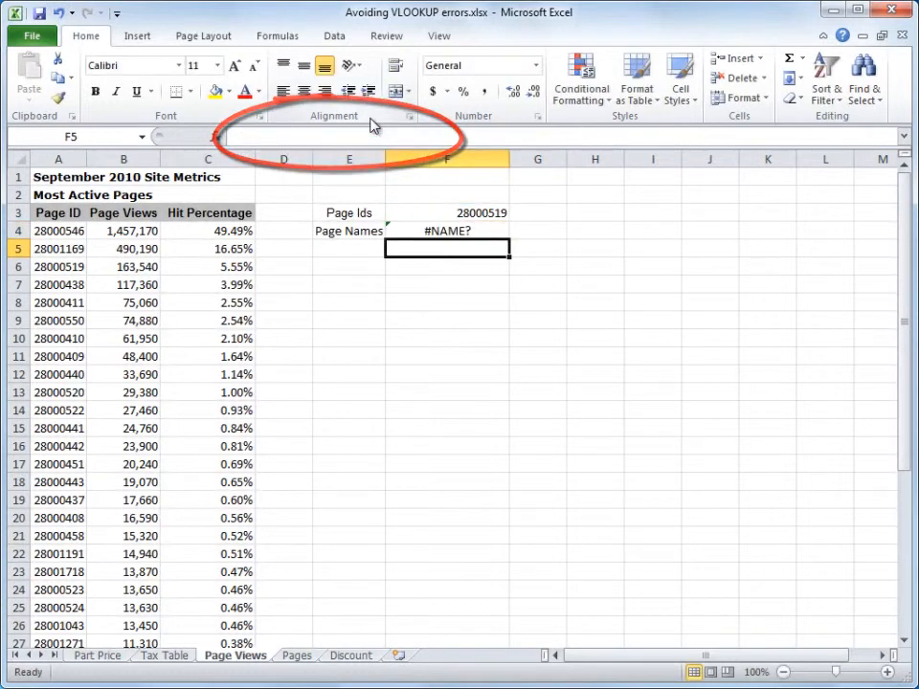
# Step: Restore the exclamation mark after Pages in F4's VLOOKUP formula
pyautogui.click(422, 231)
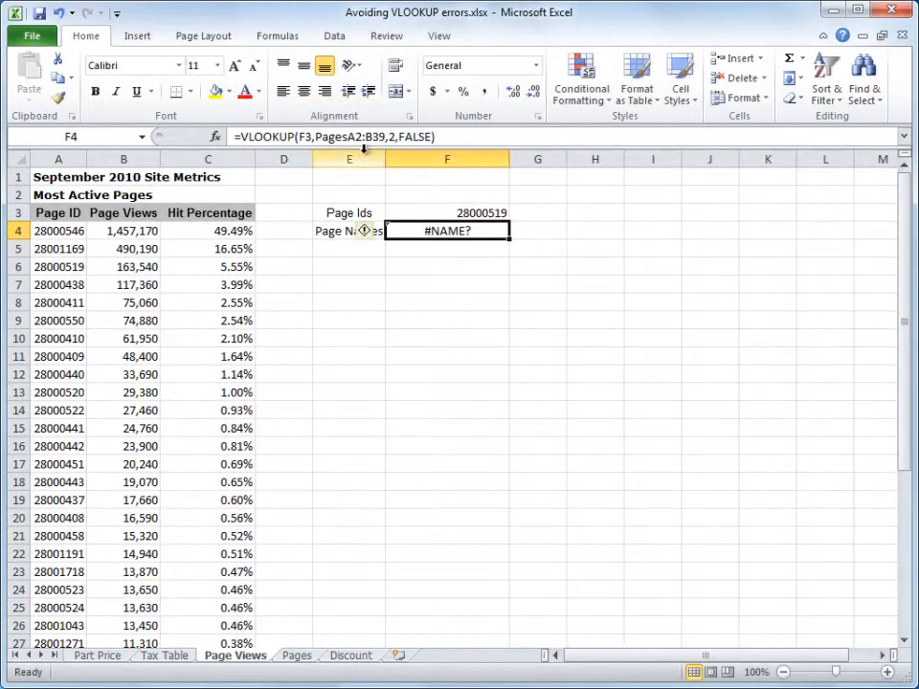
pyautogui.click(350, 135)
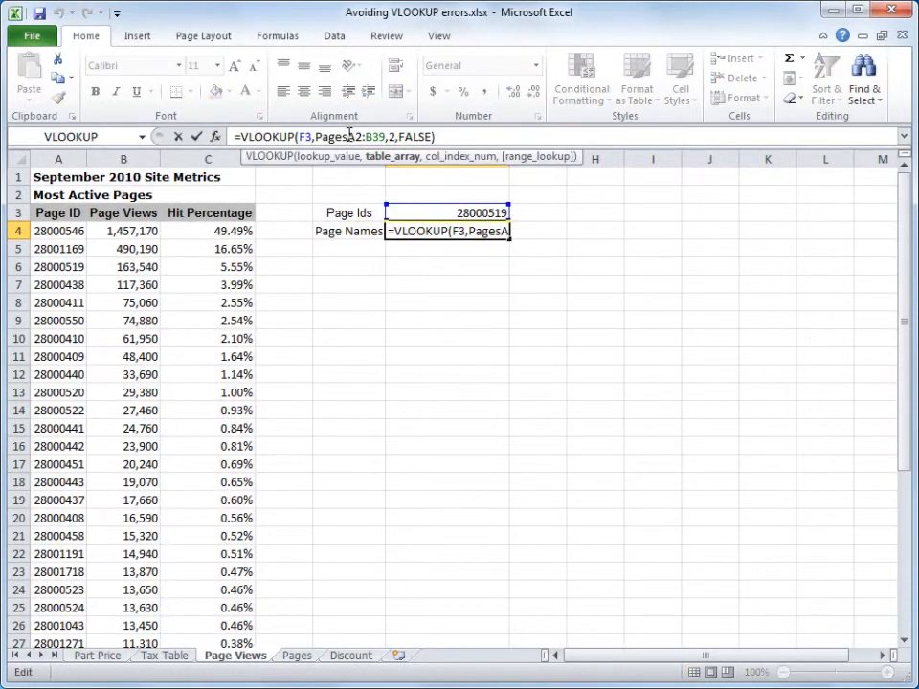
pyautogui.write('!')
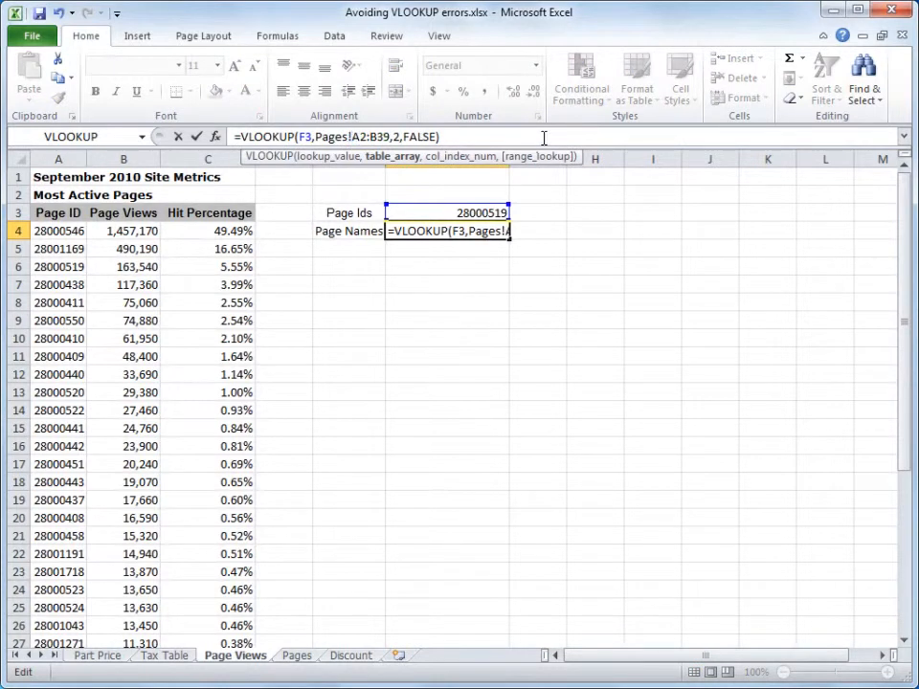
pyautogui.press('Return')
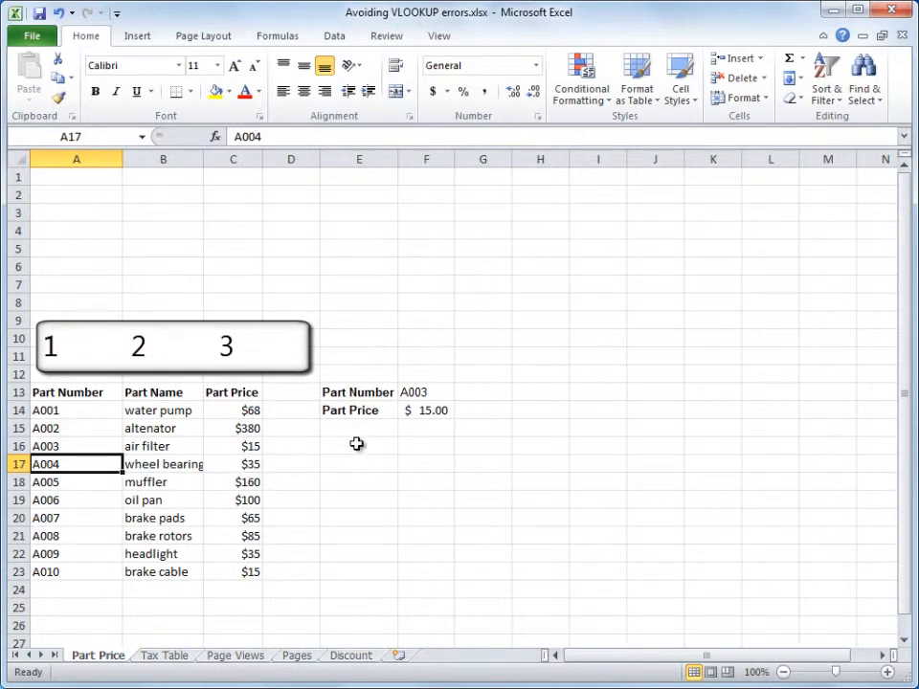
# Step: Change the column index in F14's VLOOKUP formula from the price column to 2
pyautogui.click(410, 409)
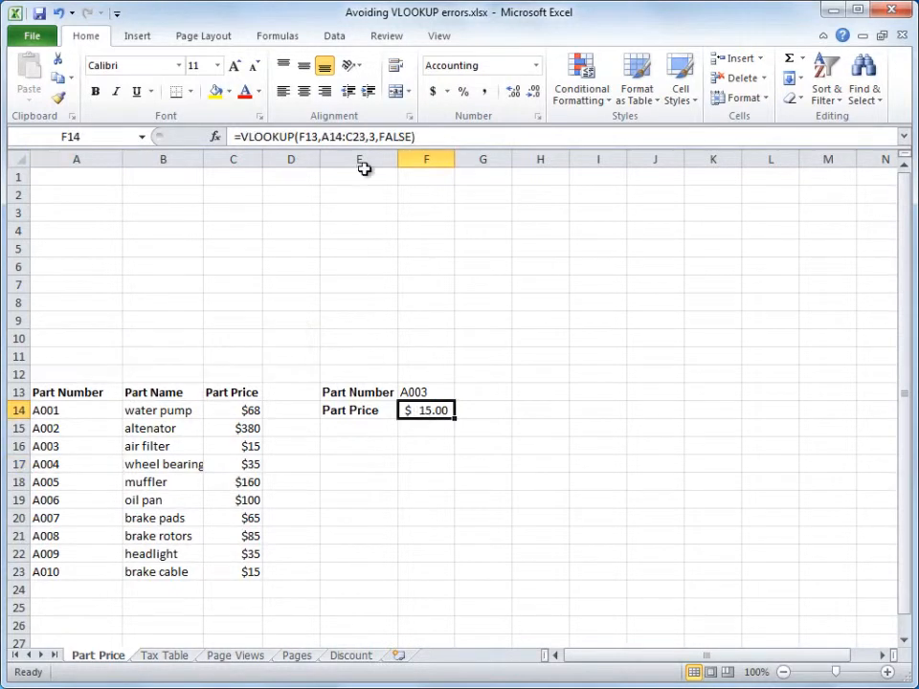
pyautogui.click(375, 136)
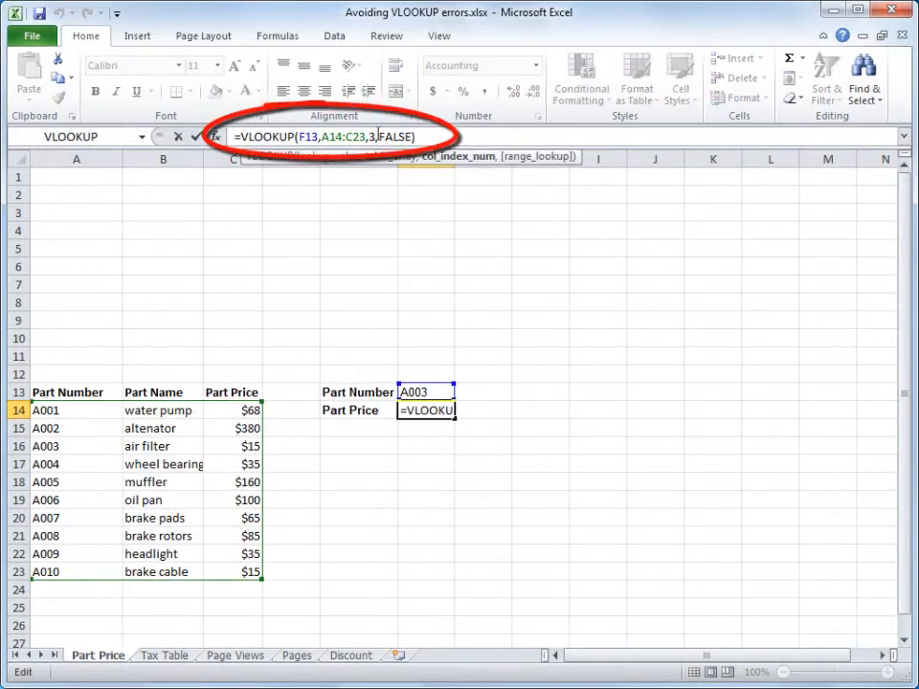
pyautogui.press('BackSpace')
pyautogui.write('2')
pyautogui.press('Return')
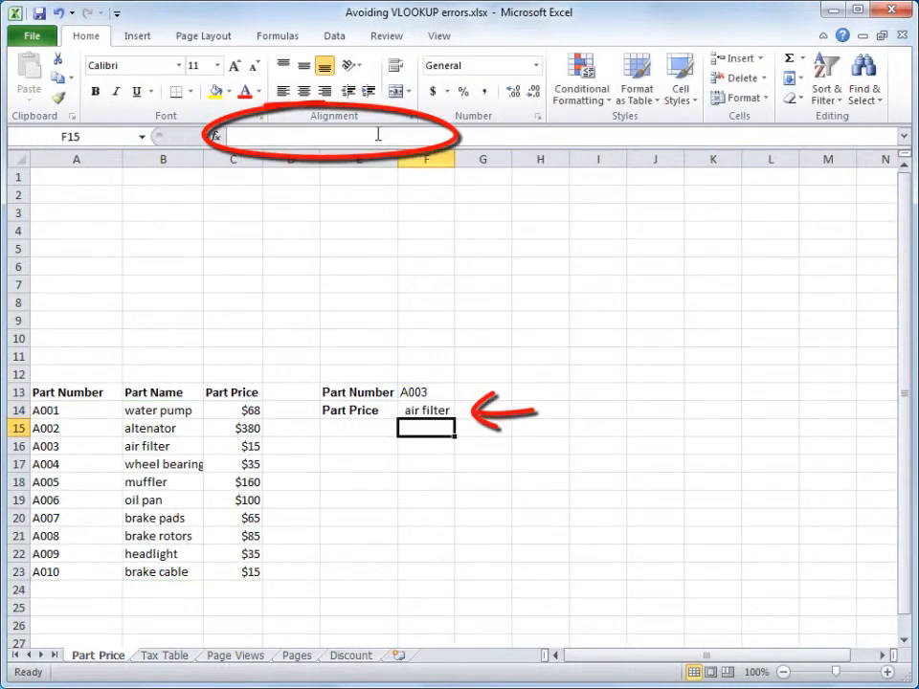
# Step: Set the column index in F14's VLOOKUP formula to 4
pyautogui.click(434, 414)
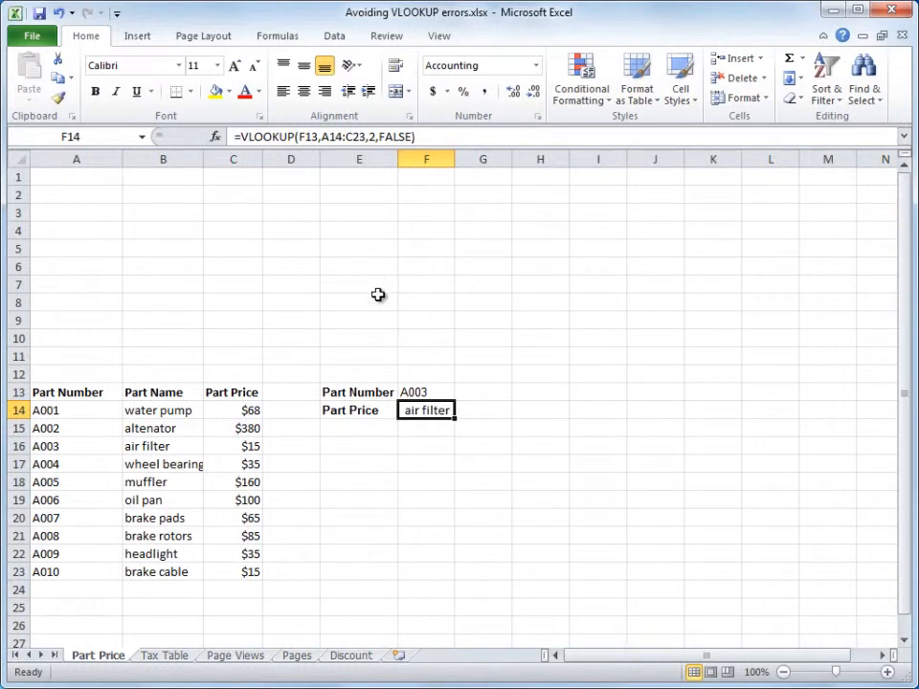
pyautogui.click(365, 139)
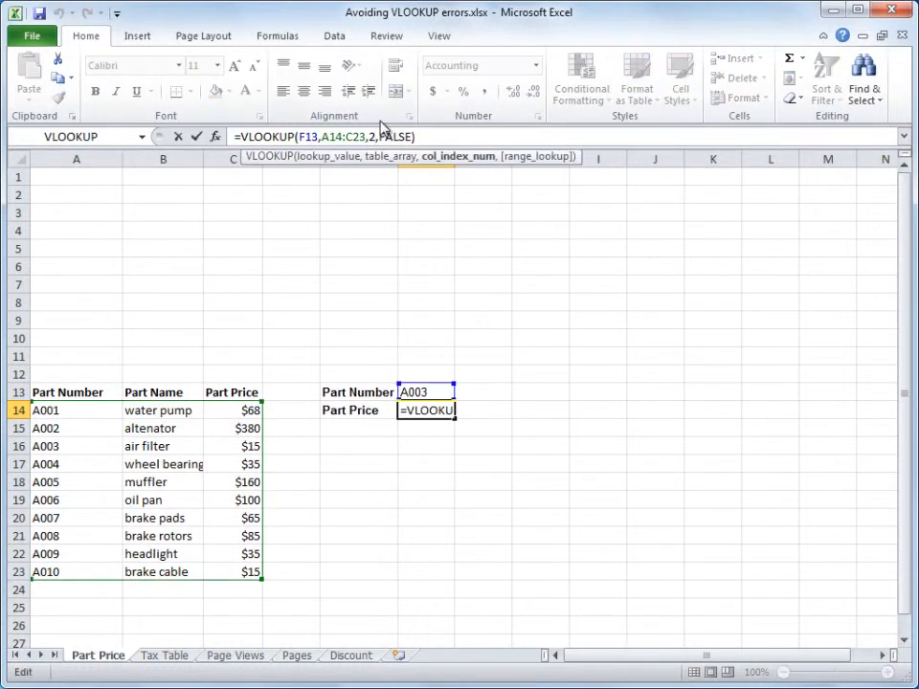
pyautogui.press('BackSpace')
pyautogui.write('4')
pyautogui.press('Return')
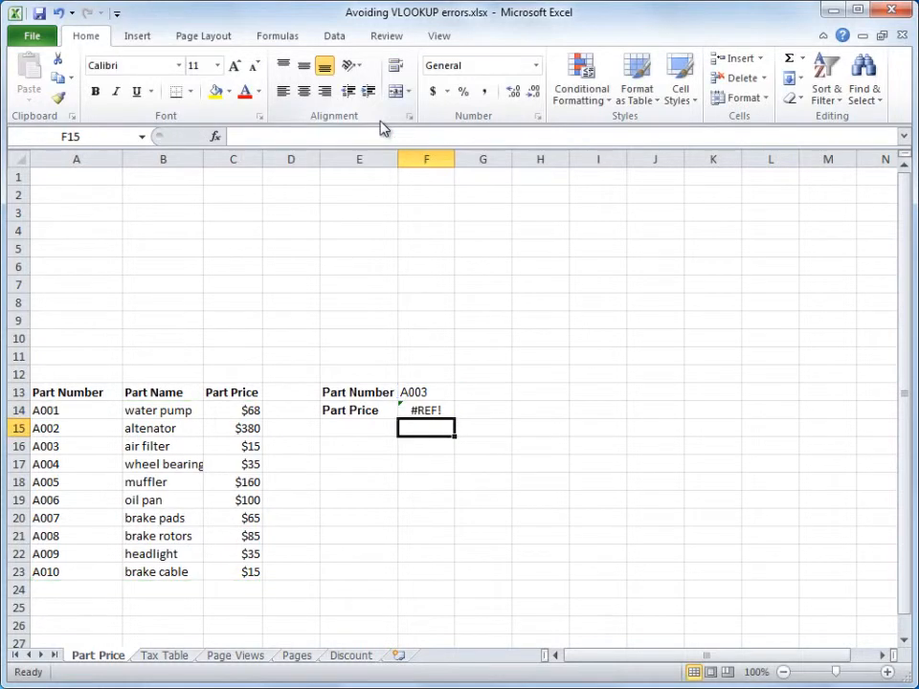
# Step: Change the range lookup argument in C2's formula to FALSE and fill it down to C10
pyautogui.click(424, 409)
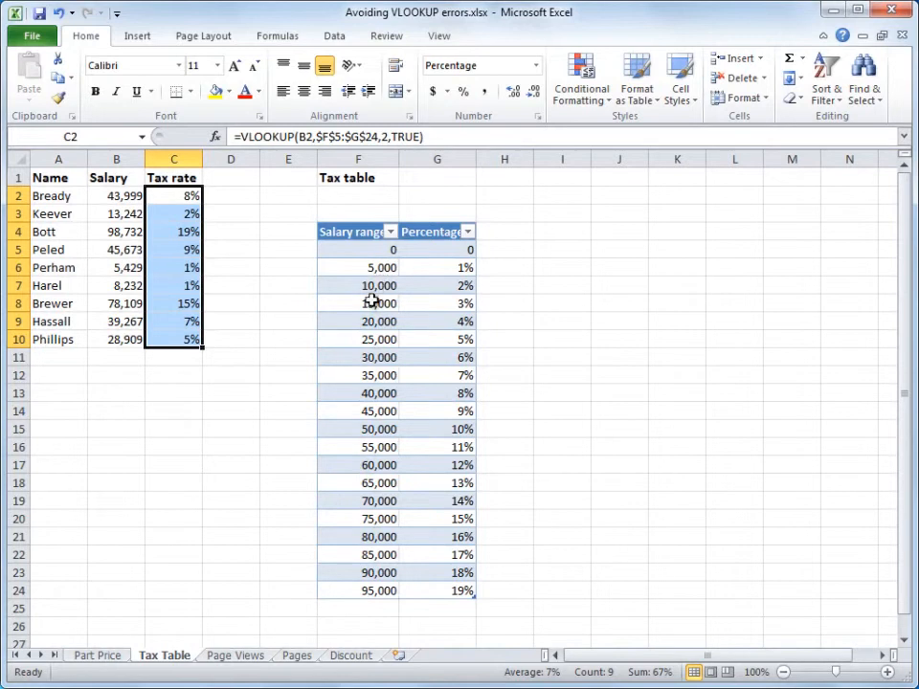
pyautogui.moveTo(419, 136); pyautogui.dragTo(392, 136)
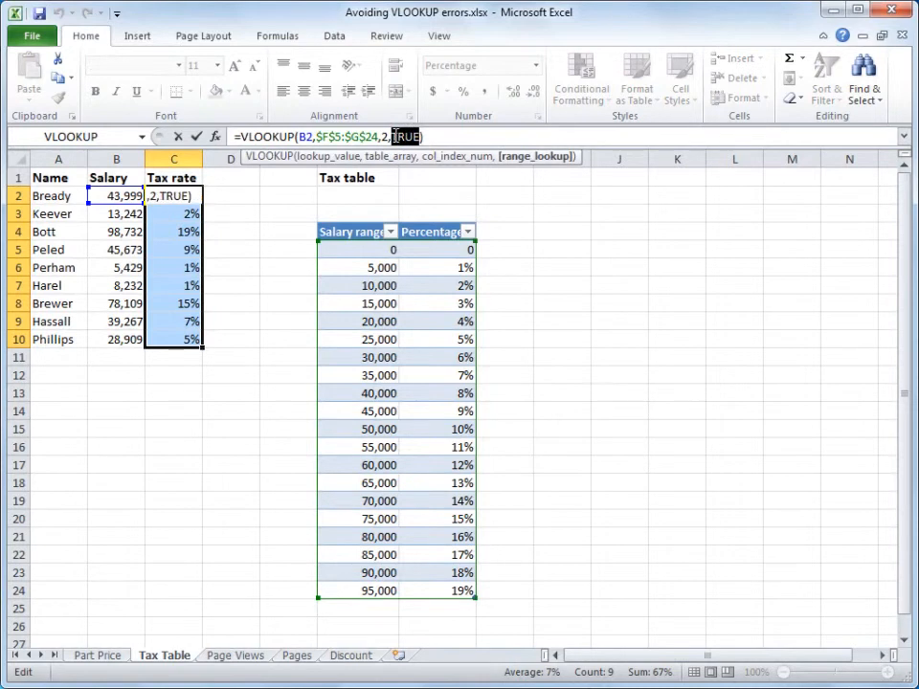
pyautogui.write('False')
pyautogui.press('Return')
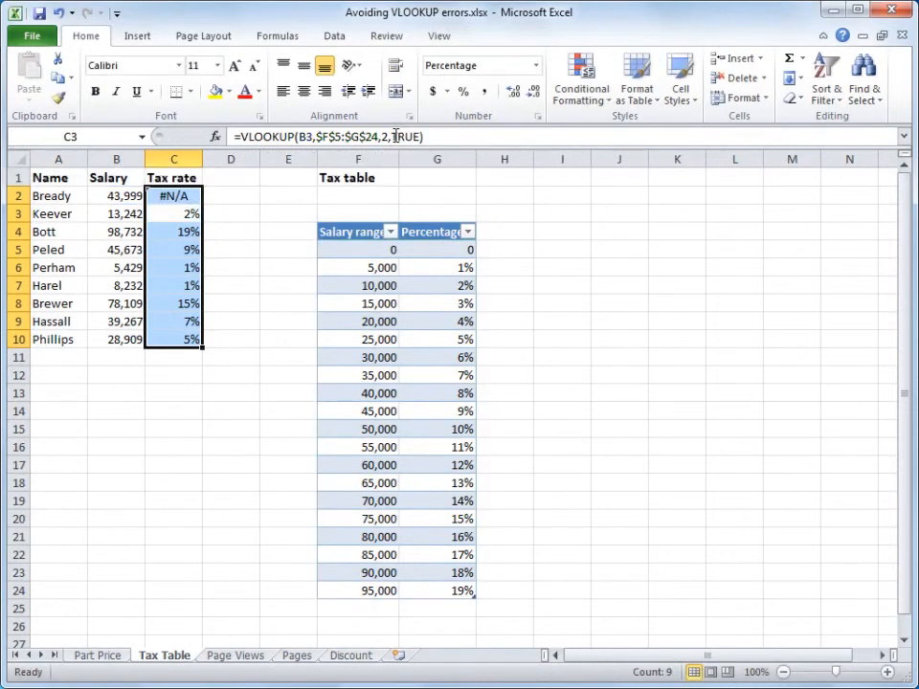
pyautogui.click(180, 196)
pyautogui.moveTo(203, 204); pyautogui.dragTo(204, 343)
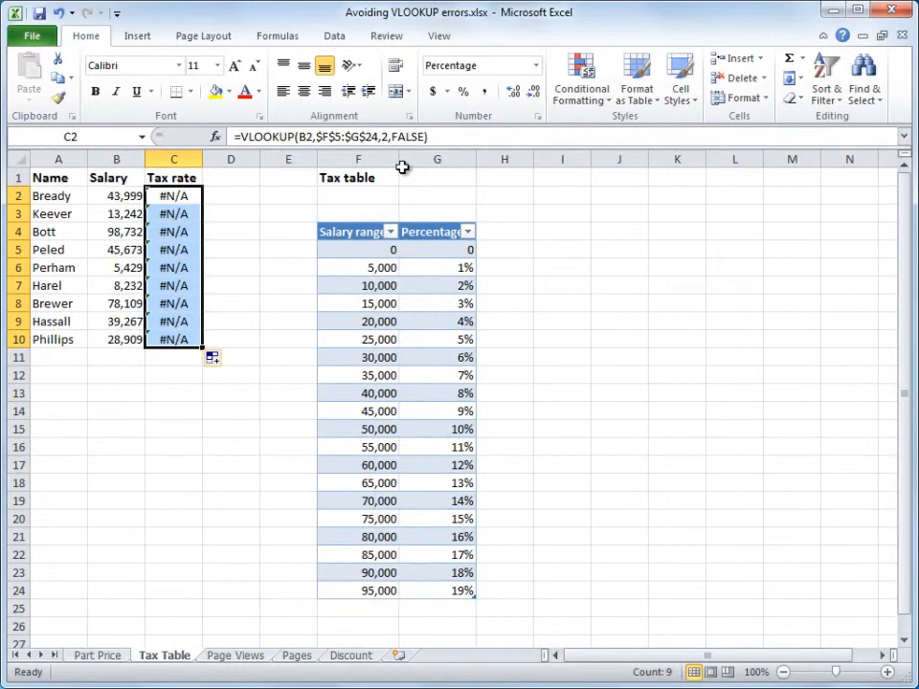
# Step: Set C2's range lookup argument back to TRUE and fill the formula down to C10
pyautogui.moveTo(425, 137); pyautogui.dragTo(393, 137)
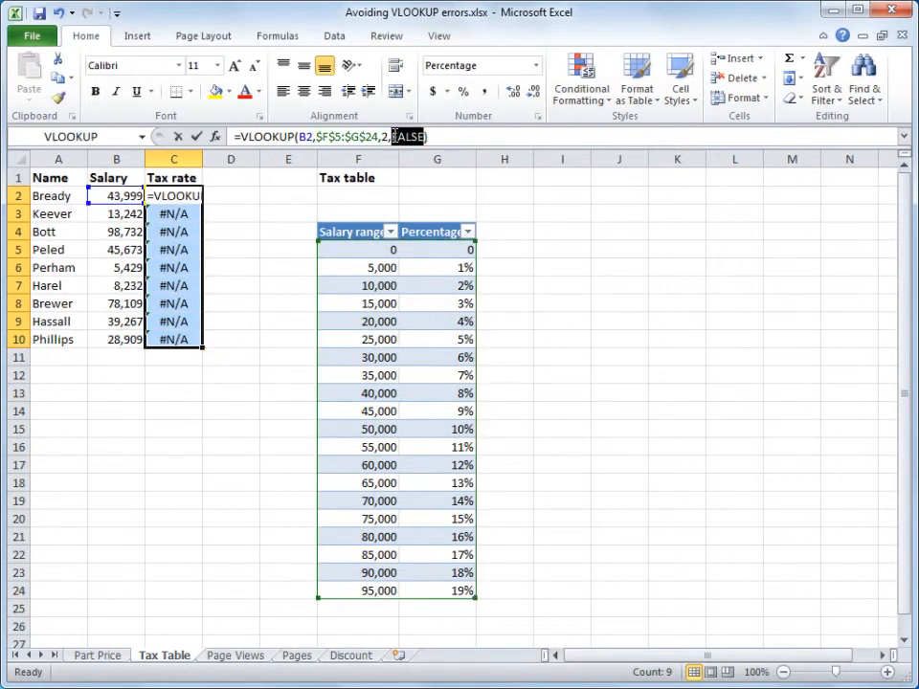
pyautogui.write('True')
pyautogui.press('Return')
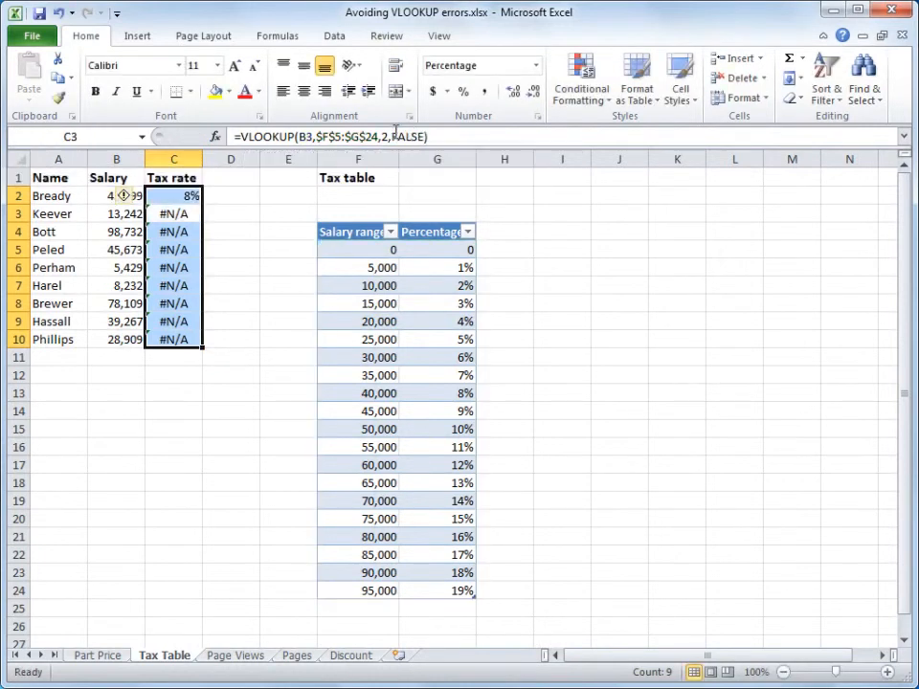
pyautogui.click(199, 196)
pyautogui.moveTo(202, 204); pyautogui.dragTo(196, 340)
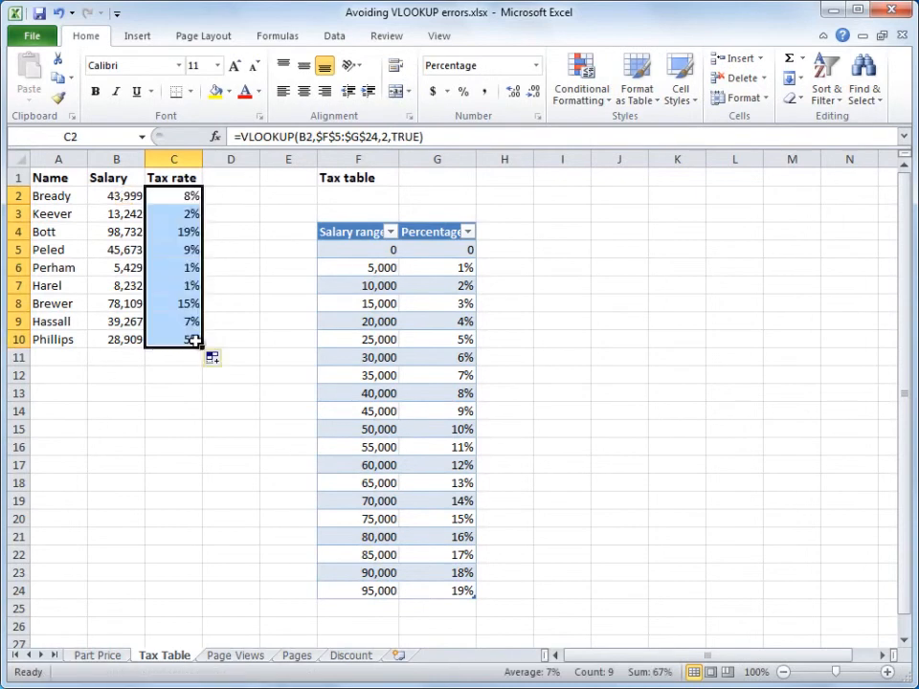